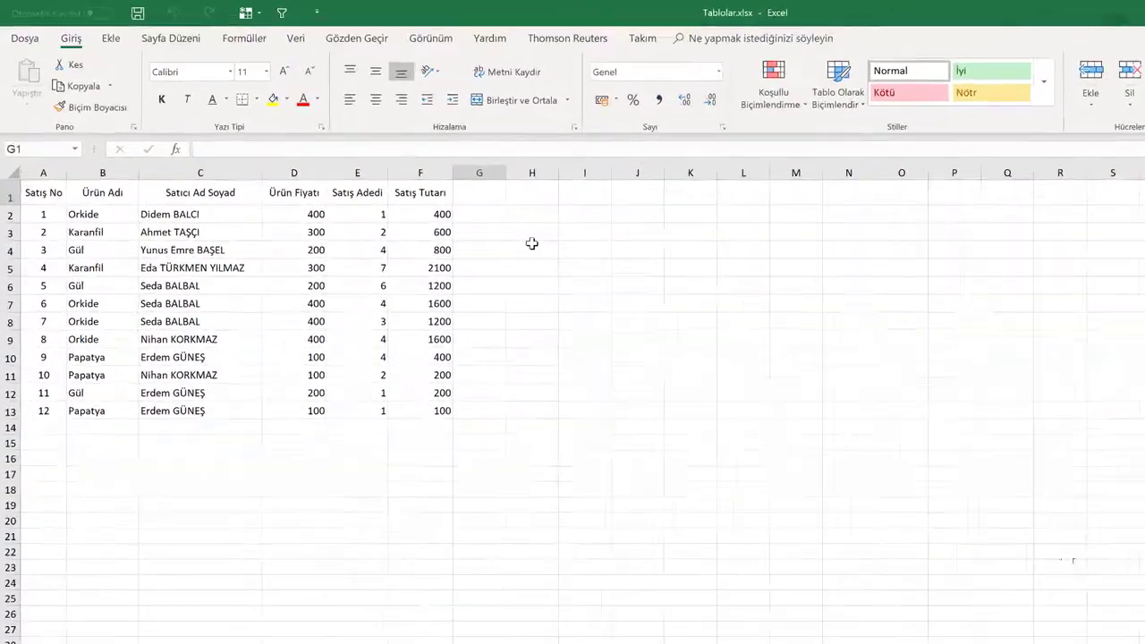
Select the contiguous data block A1:F13, headers included, from cell A1 with Ctrl+A.
click(531, 243)
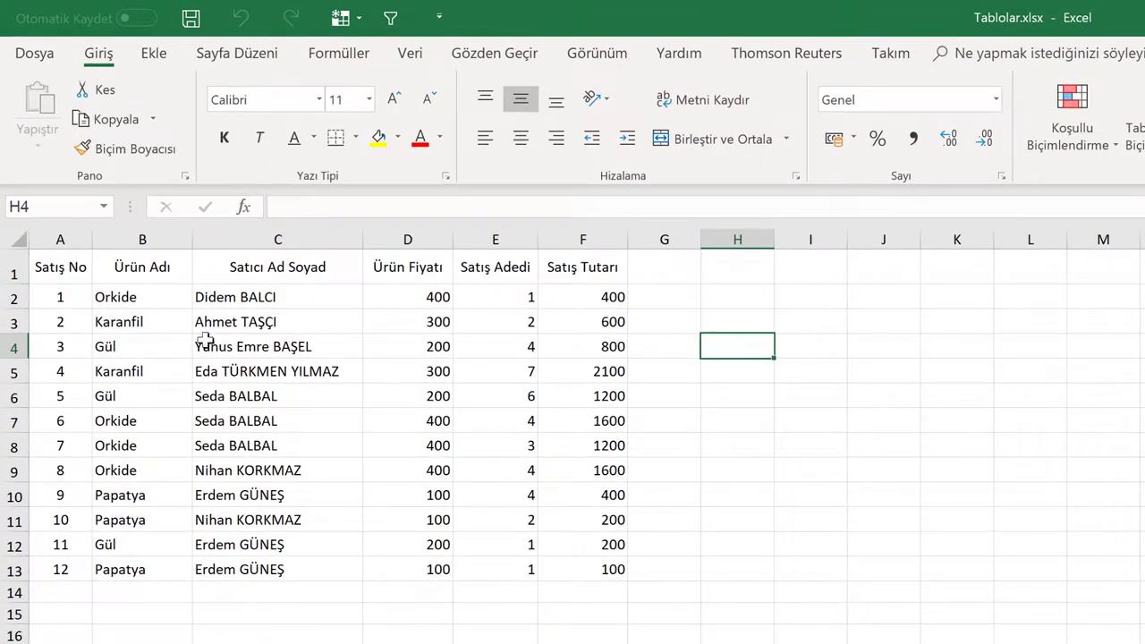
drag(55, 268, 583, 567)
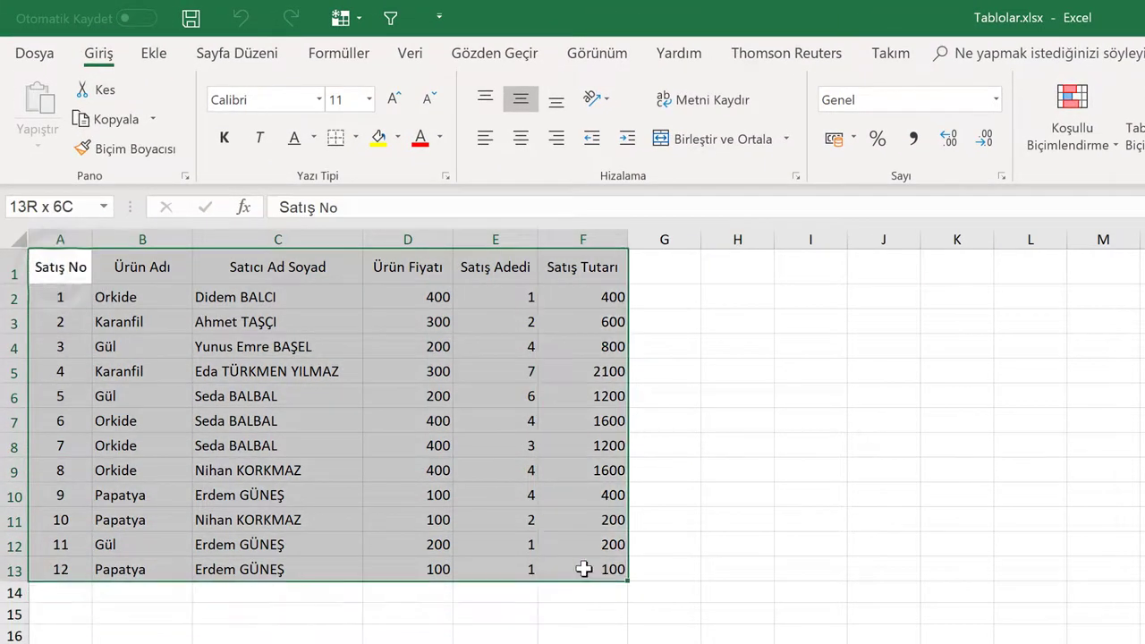
click(787, 421)
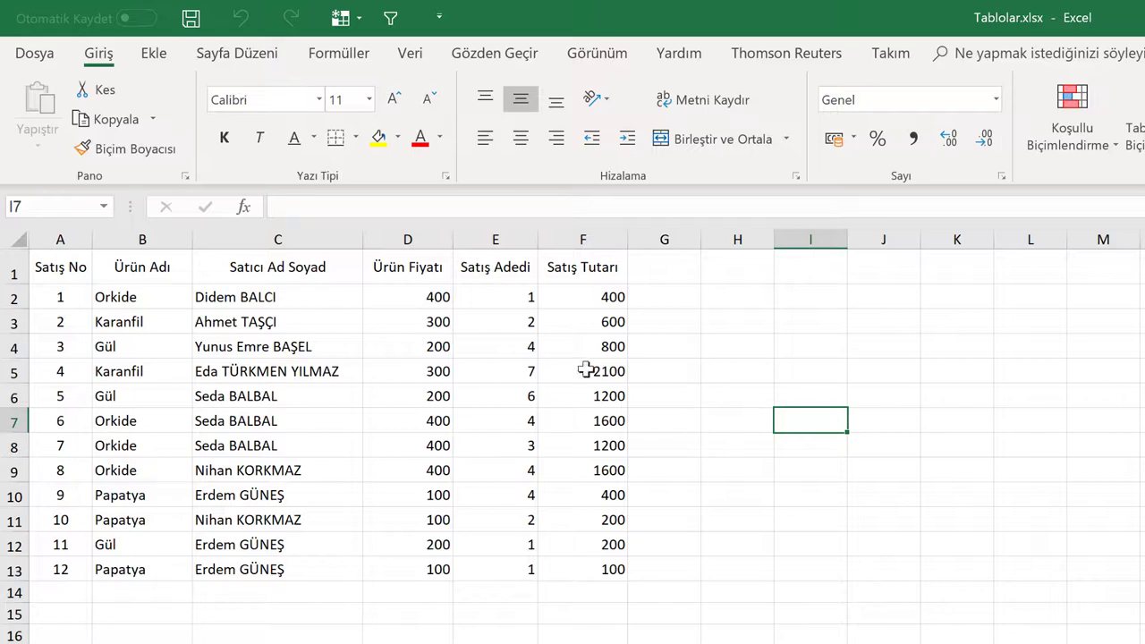
click(56, 267)
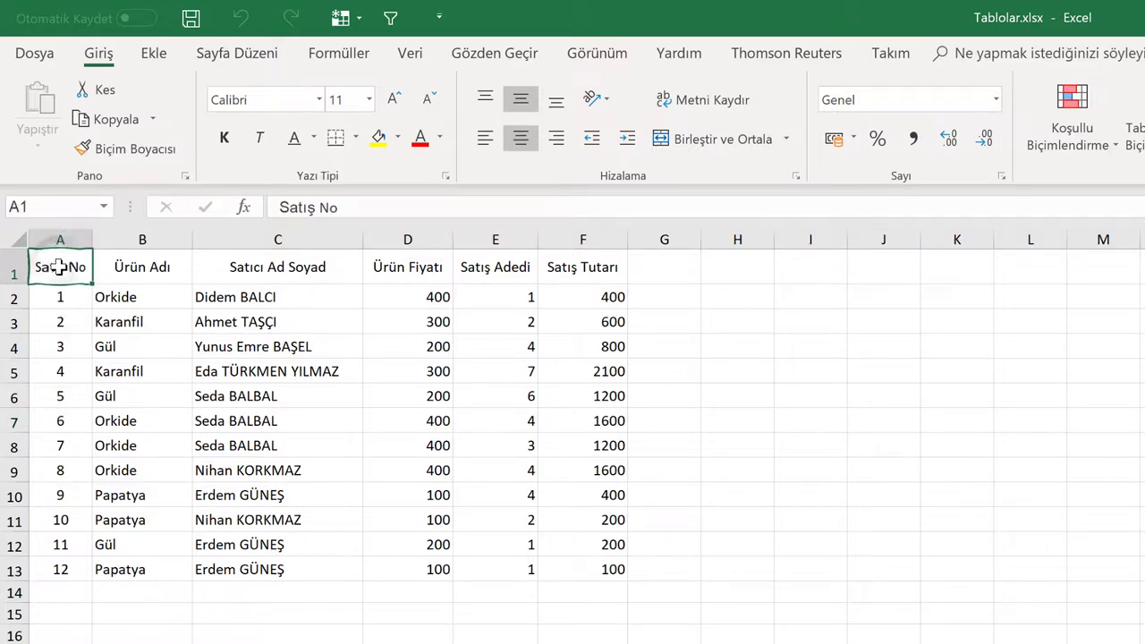
key(ctrl+a)
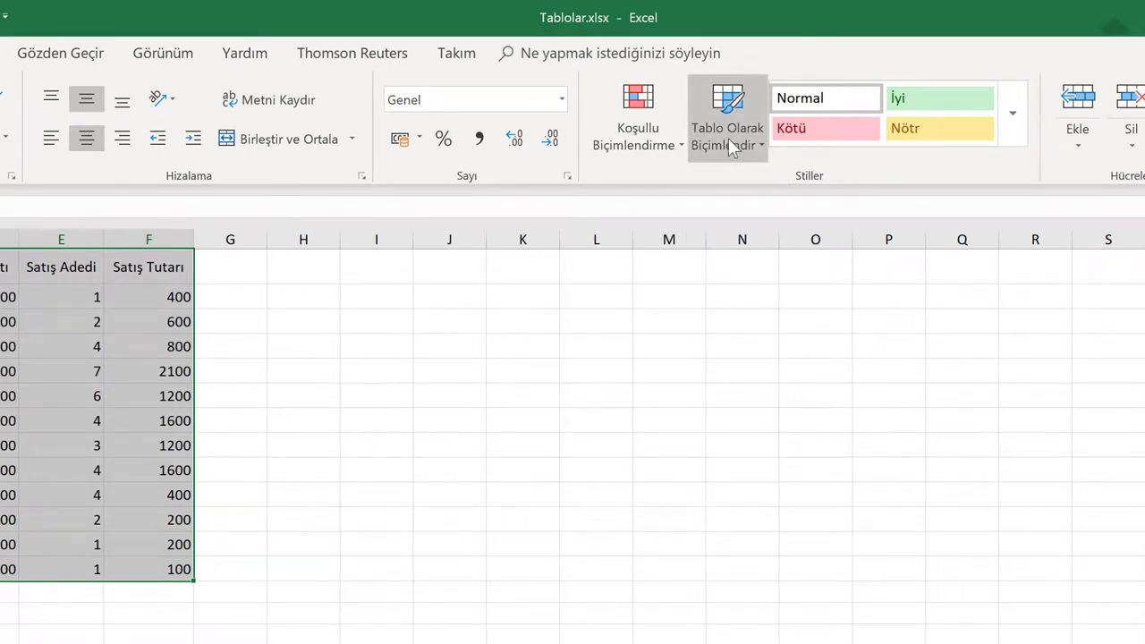
Apply the blue medium table style to the A1:F13 sales range.
click(728, 138)
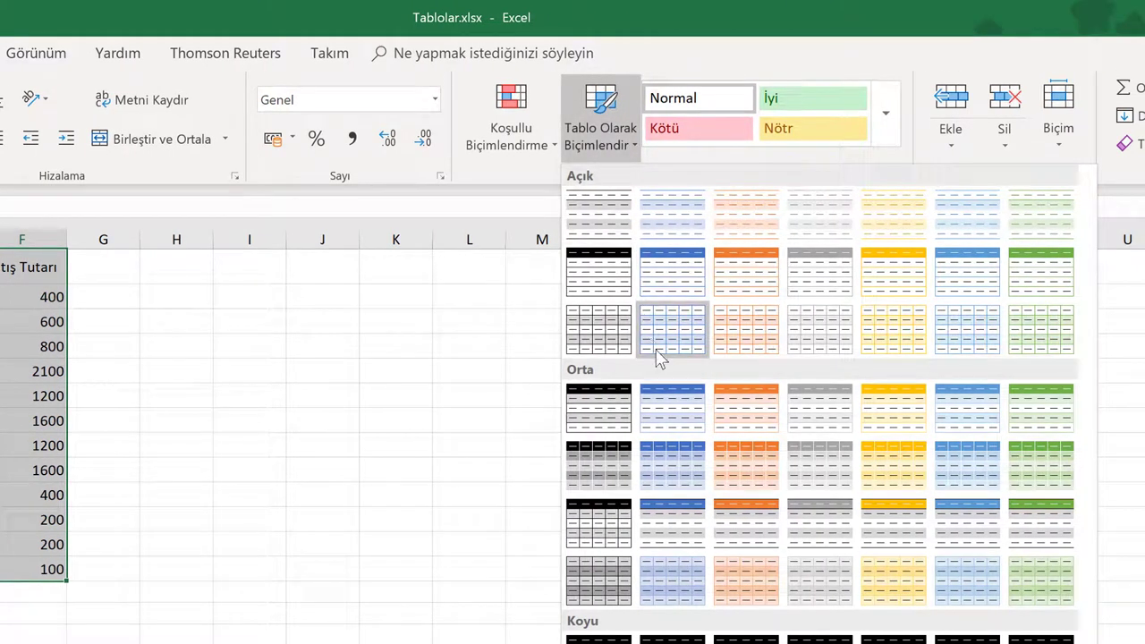
click(673, 410)
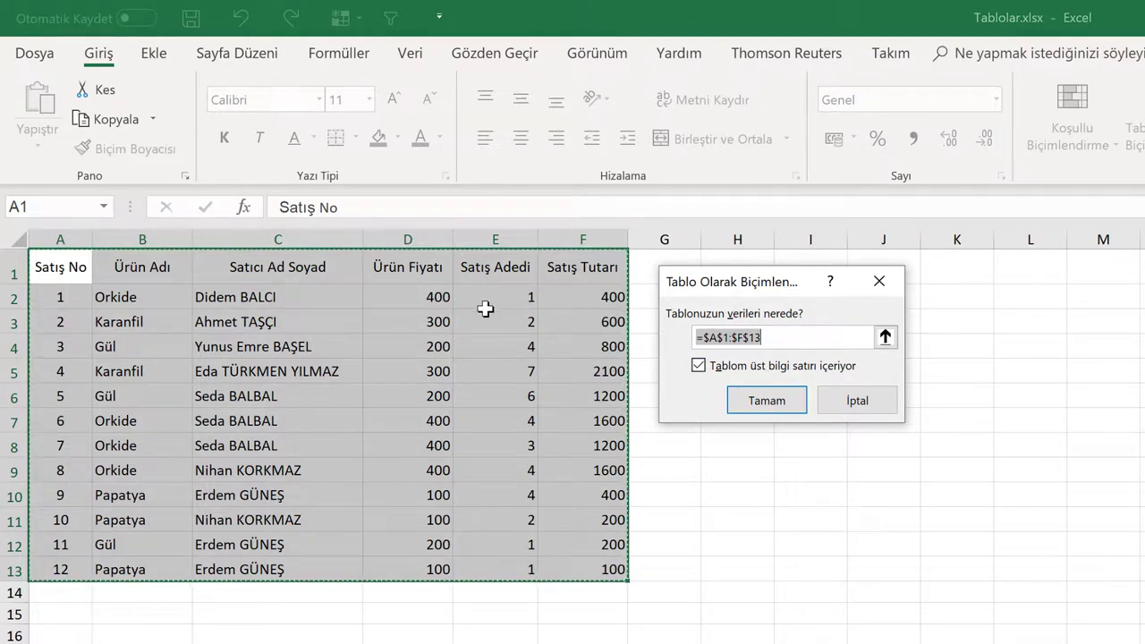
click(742, 405)
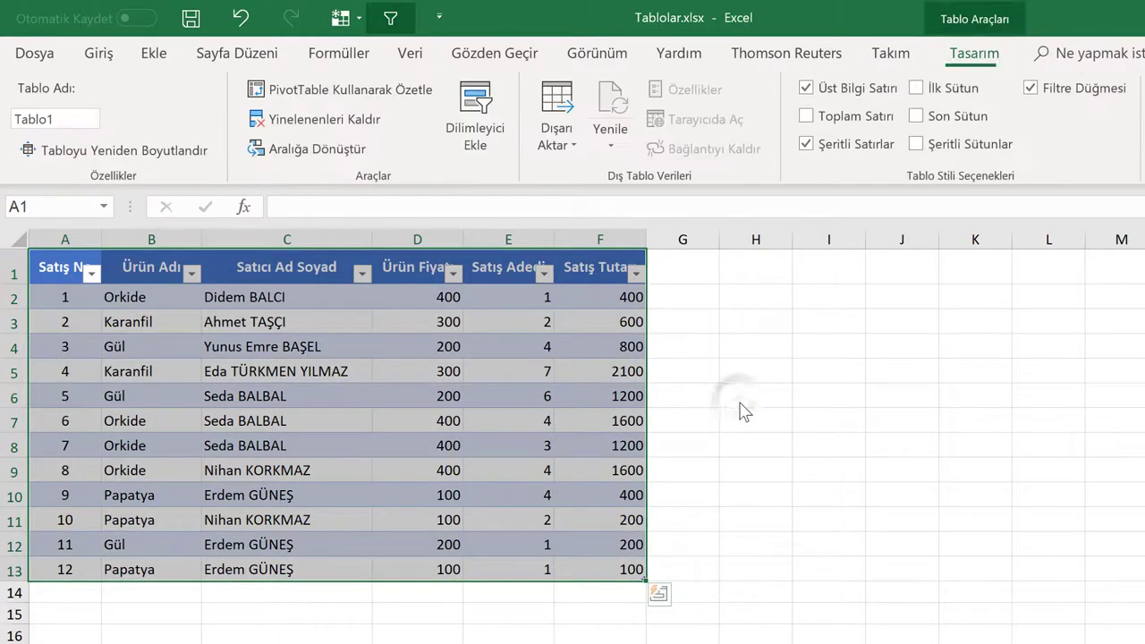
click(724, 319)
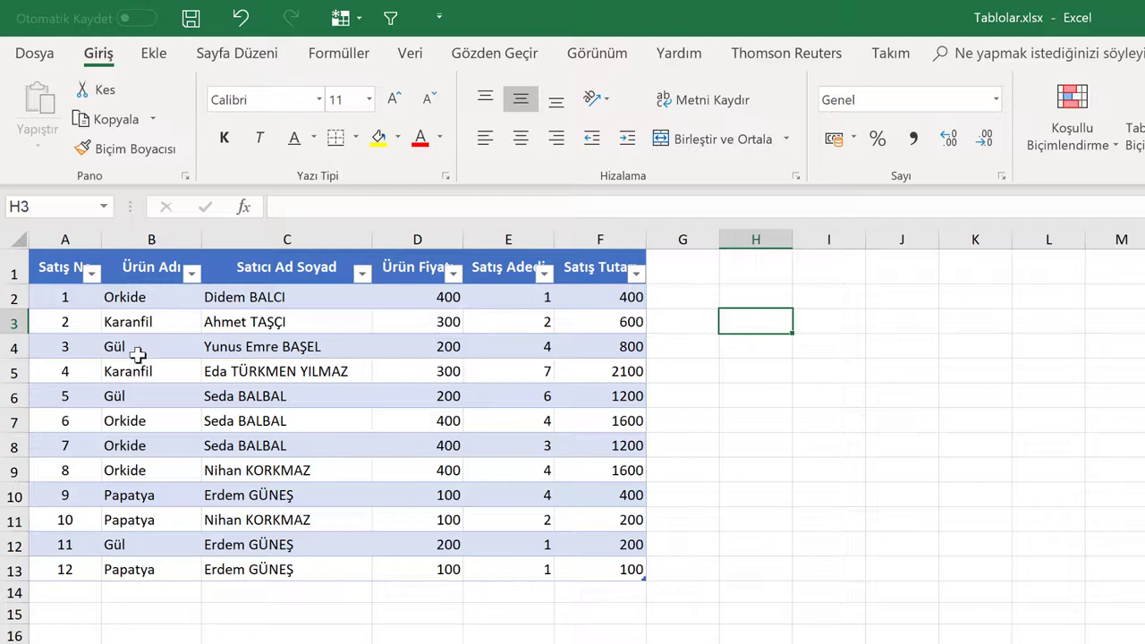
click(80, 300)
click(169, 427)
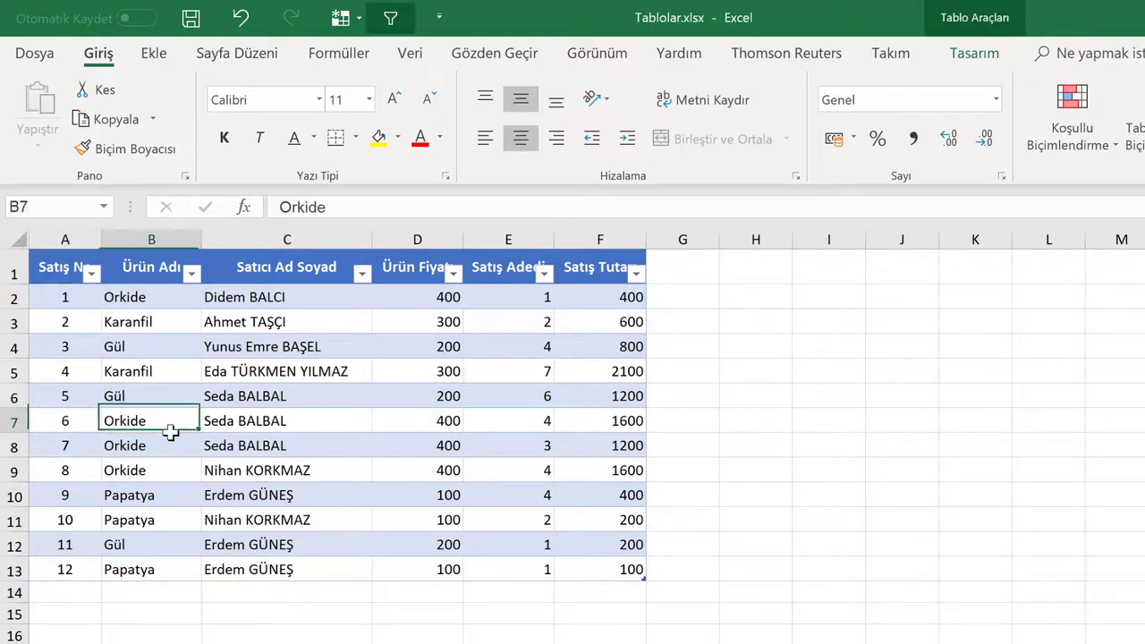
click(51, 302)
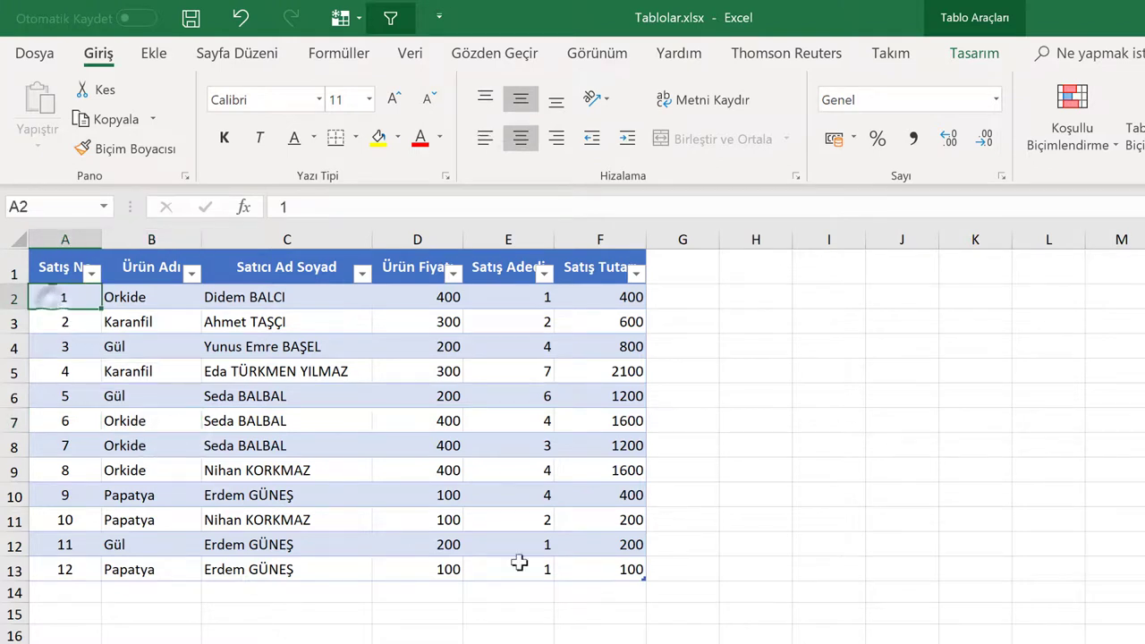
click(602, 569)
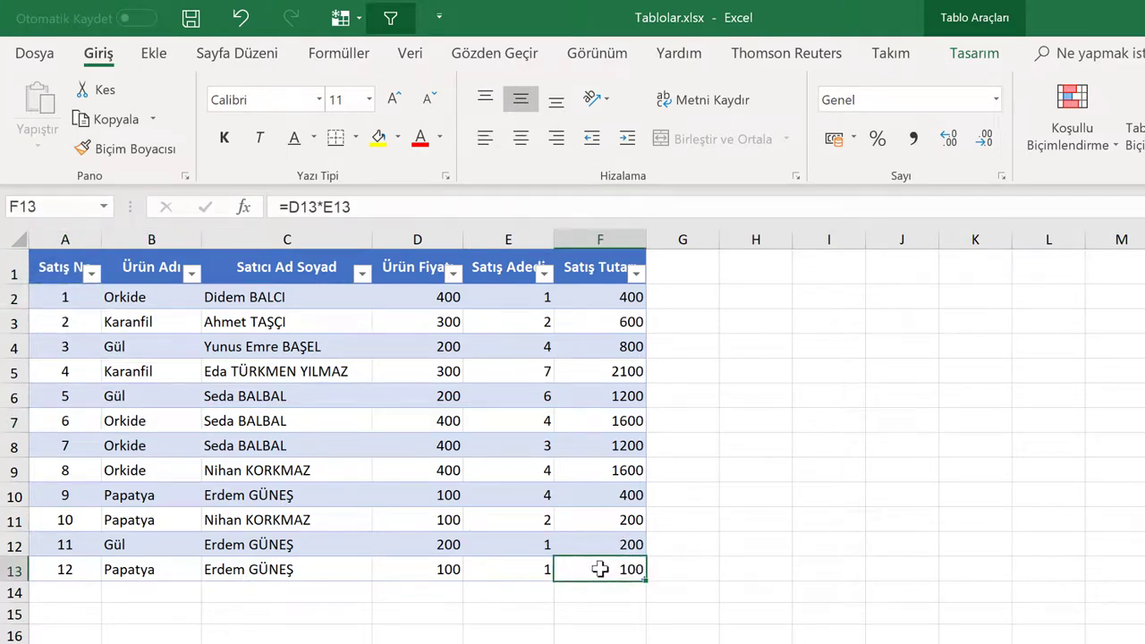
Add a new row 14 to the table and fill it with test values 13, sdf and sdfasf.
key(ctrl+shift+t)
click(407, 545)
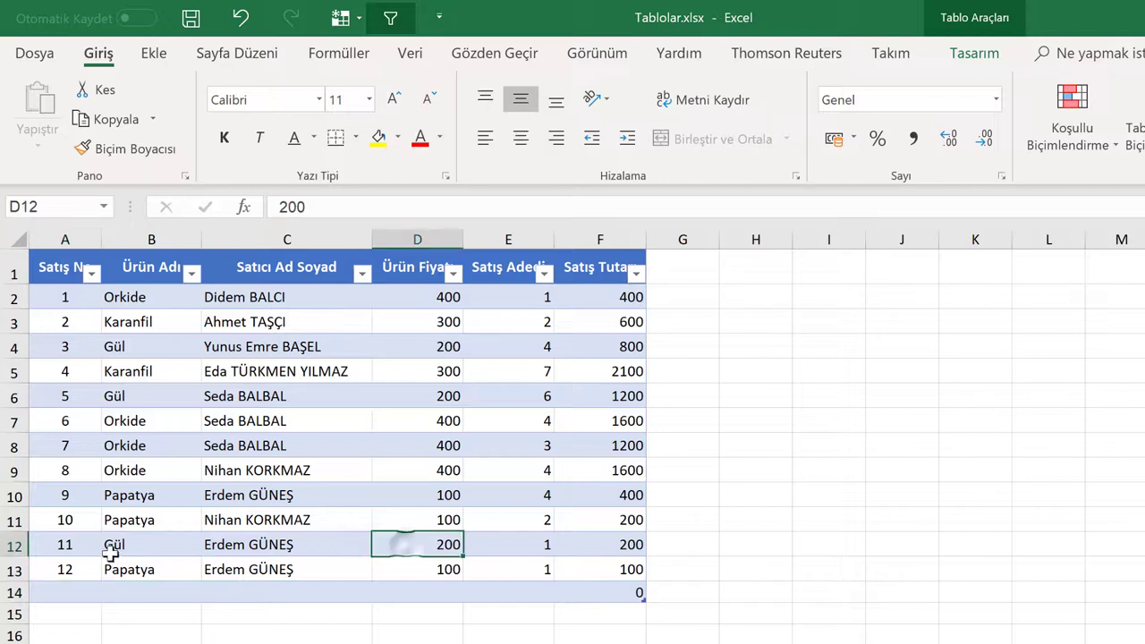
click(76, 591)
text(1)
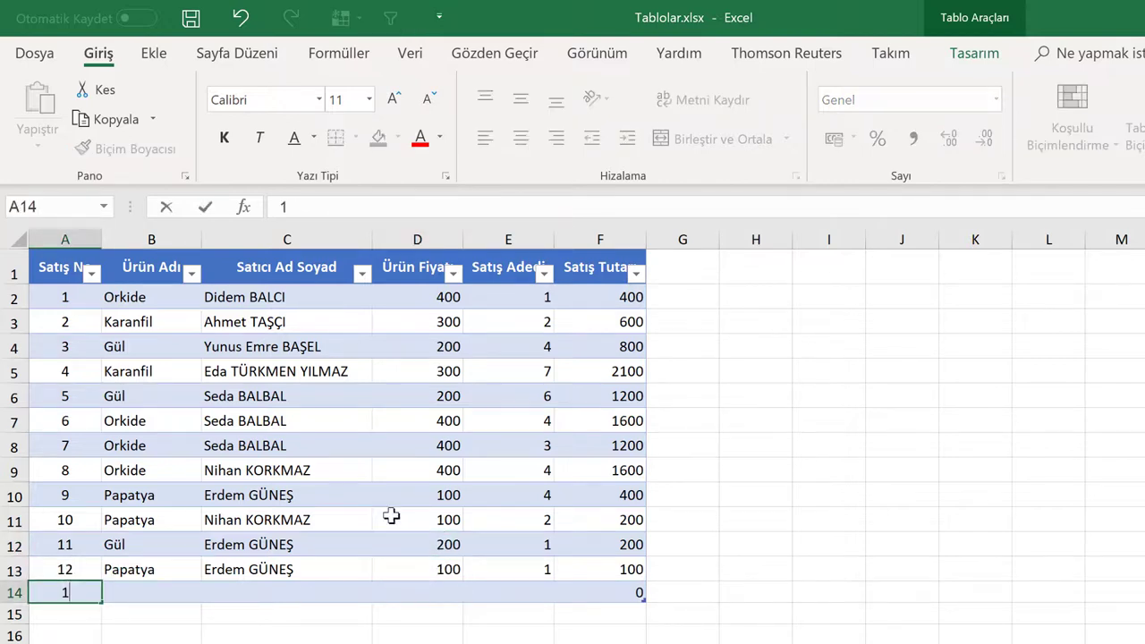
text(3)
key(Tab)
text(sdf)
click(322, 593)
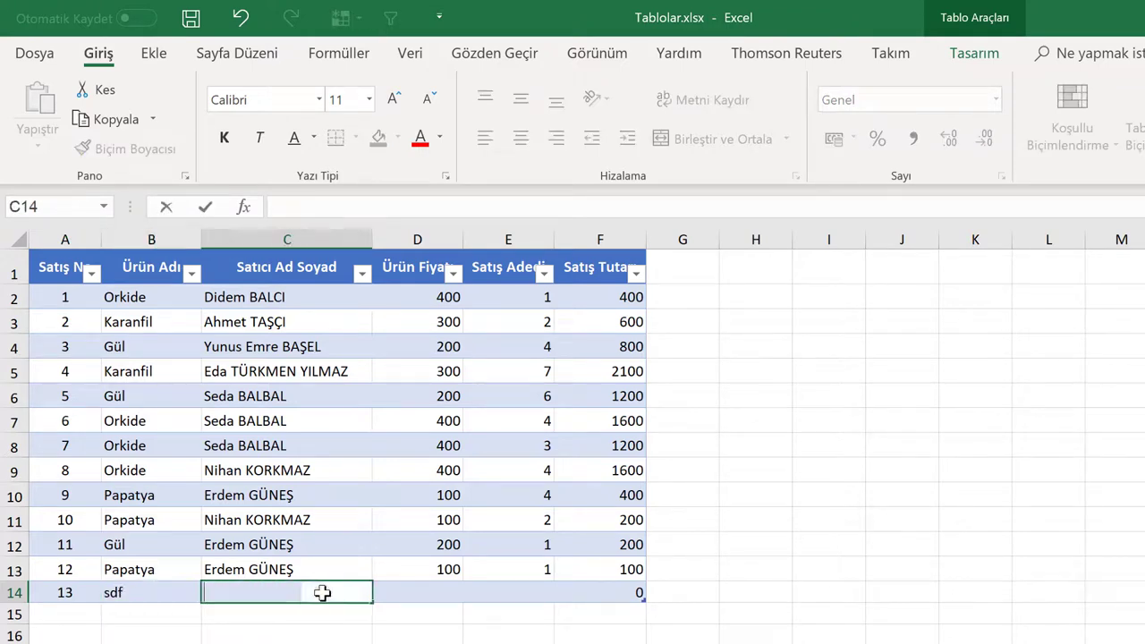
text(sdfasf)
click(447, 608)
click(448, 595)
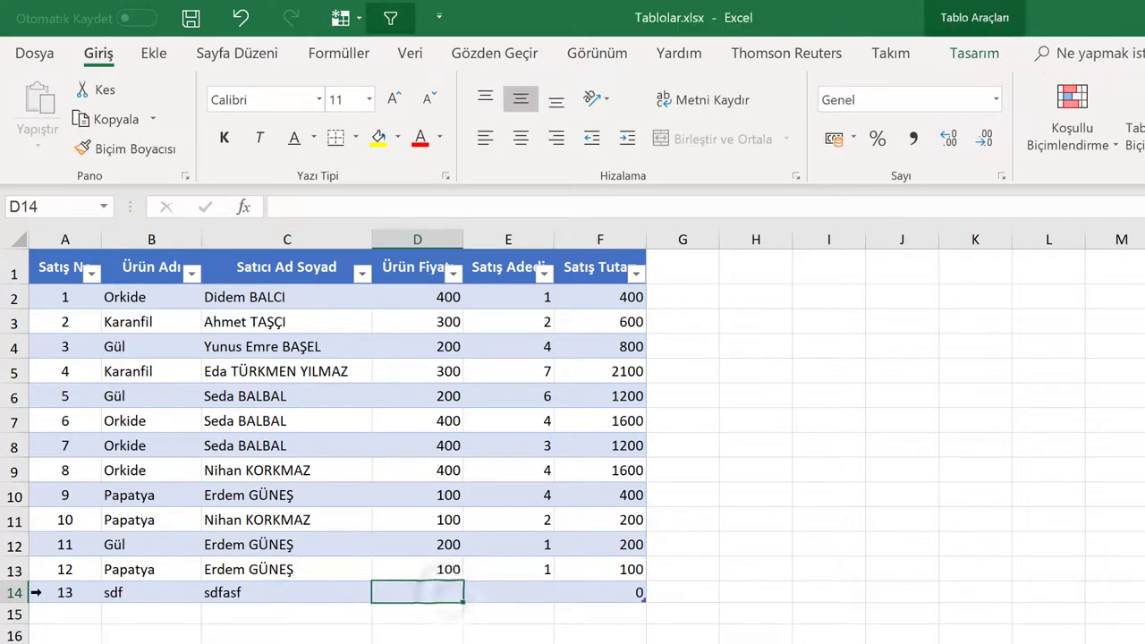
Undo the test entries and drag the table's resize handle down to row 16.
key(ctrl+z)
key(ctrl+z)
key(ctrl+z)
key(ctrl+z)
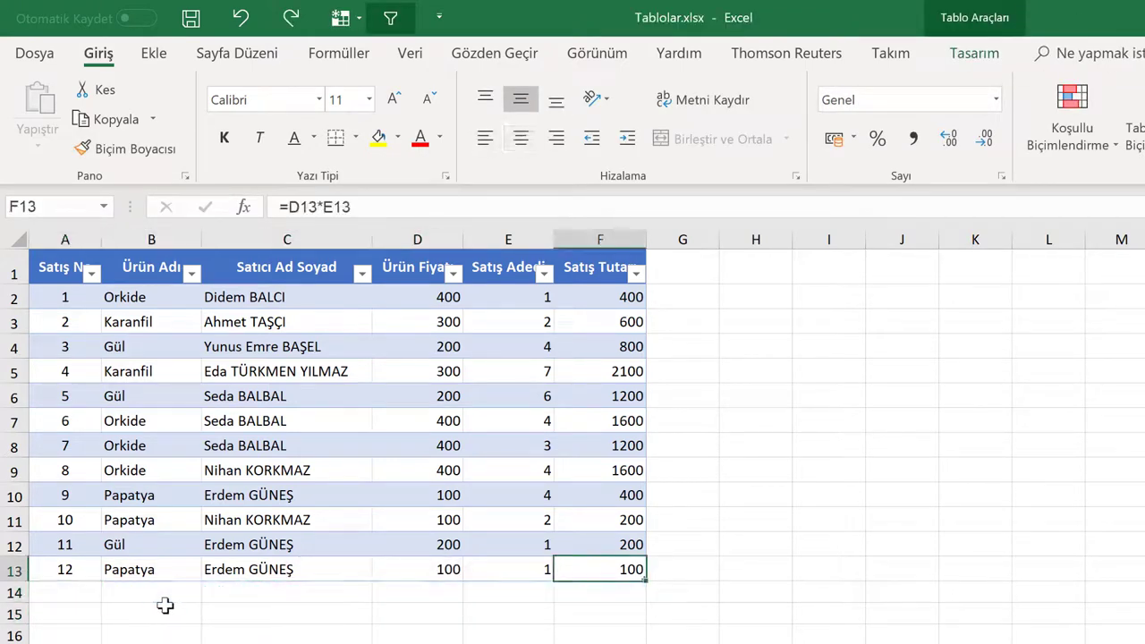
click(713, 493)
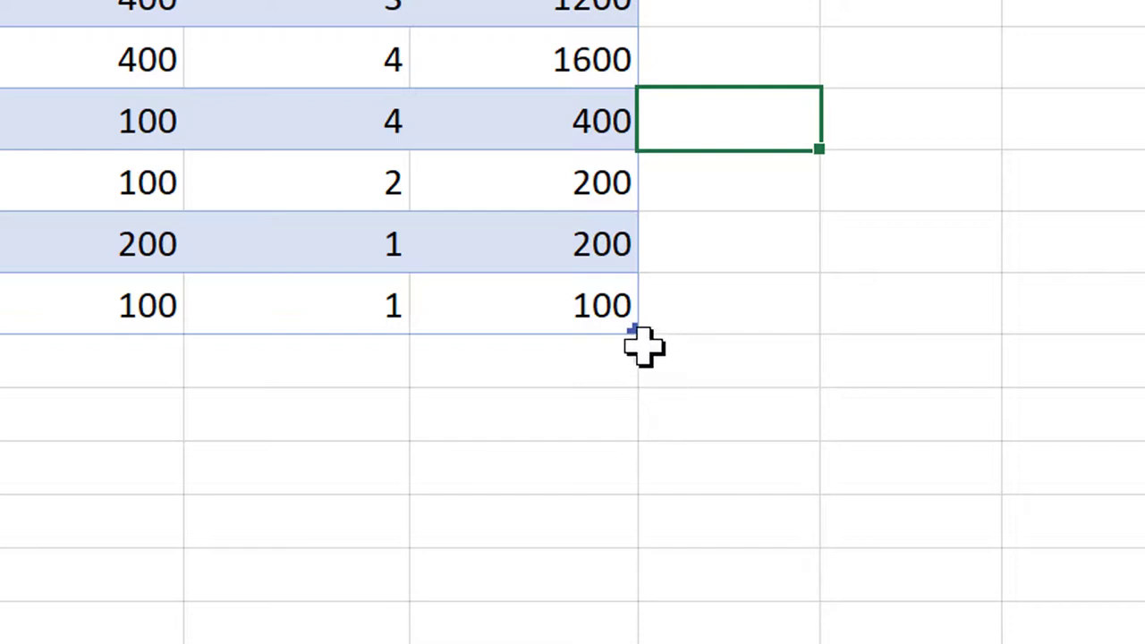
mouse_move(633, 332)
mouse_down()
mouse_move(639, 386)
mouse_move(598, 594)
mouse_up()
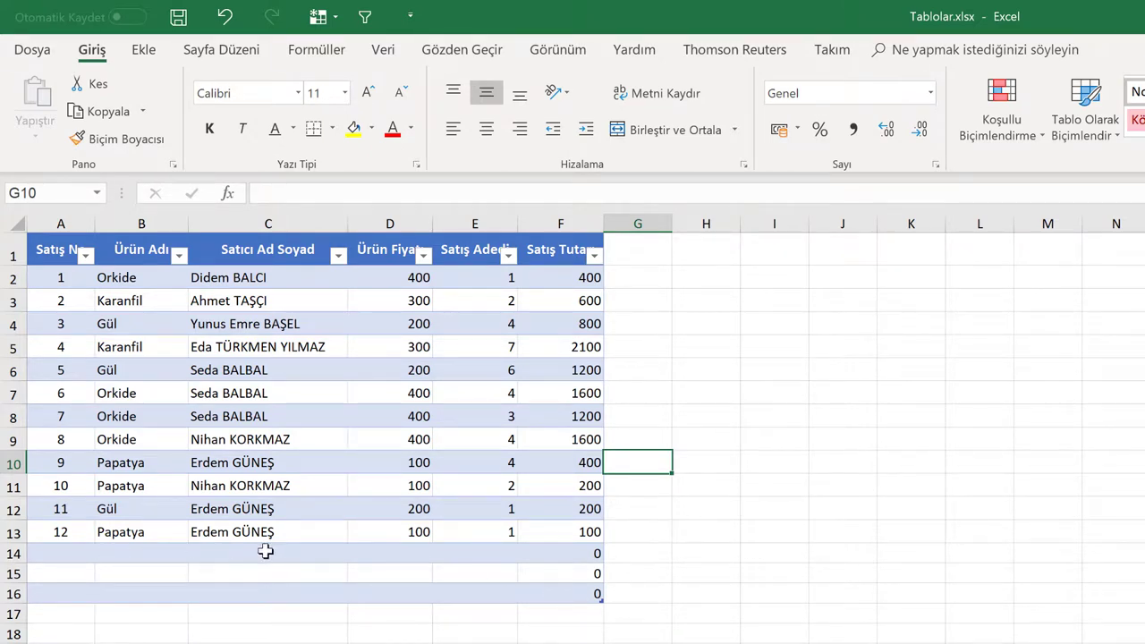
Undo the extension back to row 13 and show the Tasarım settings for table Tablo1.
key(ctrl+z)
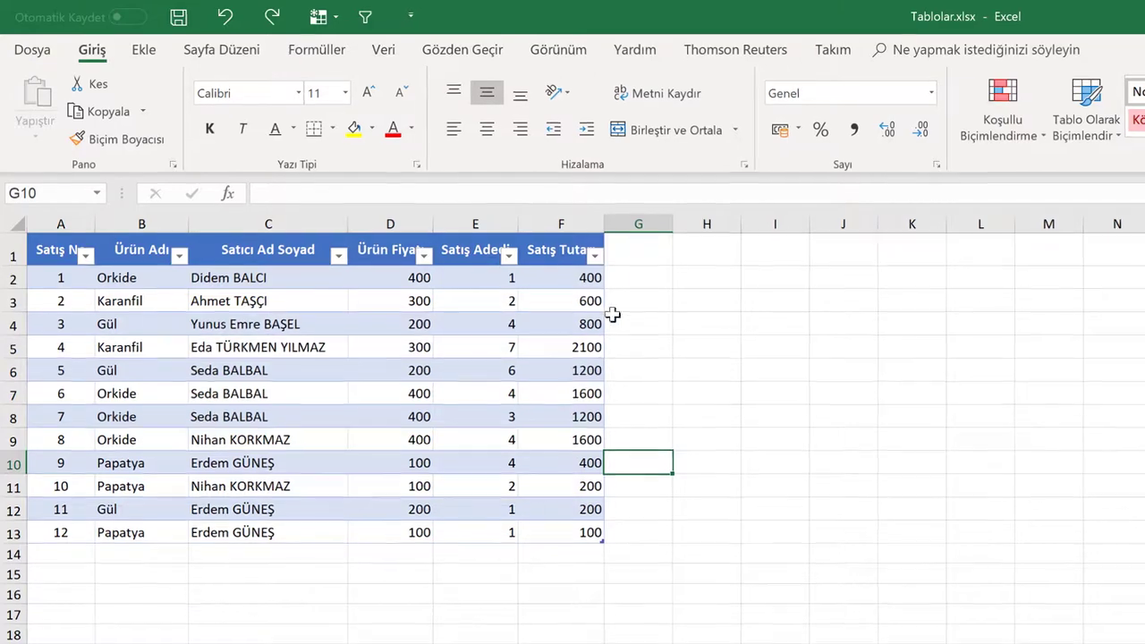
click(631, 304)
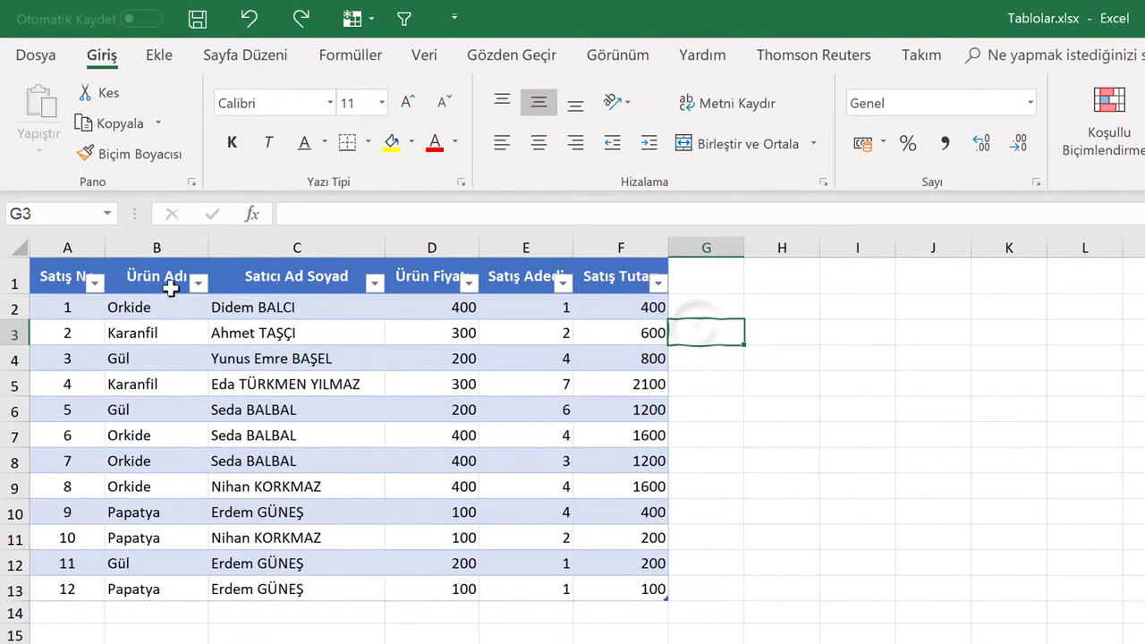
click(170, 286)
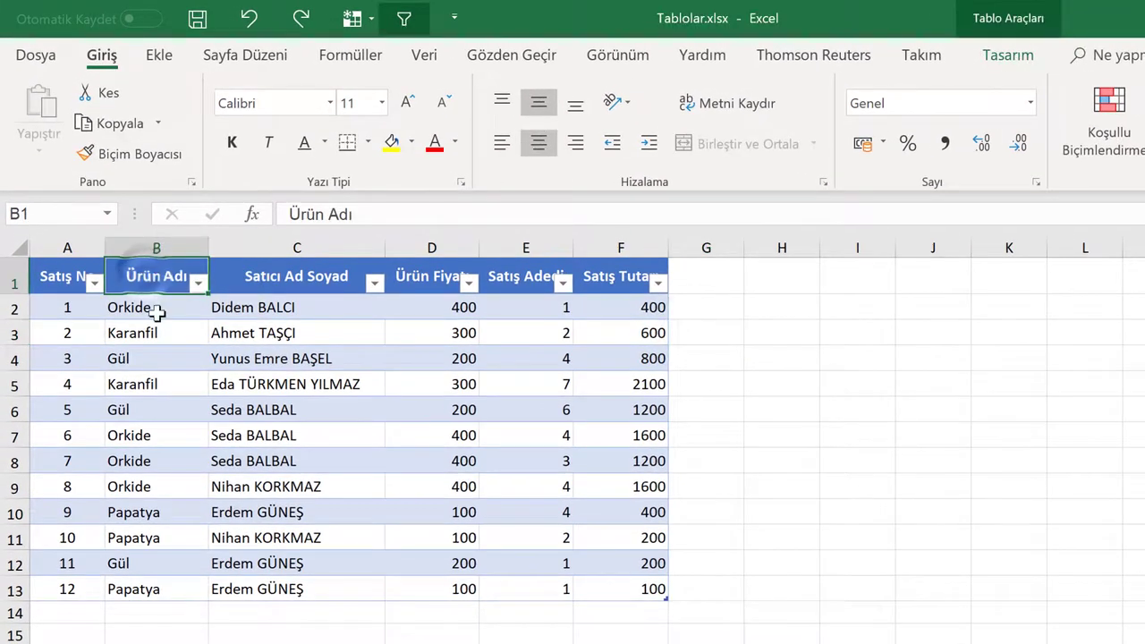
click(56, 273)
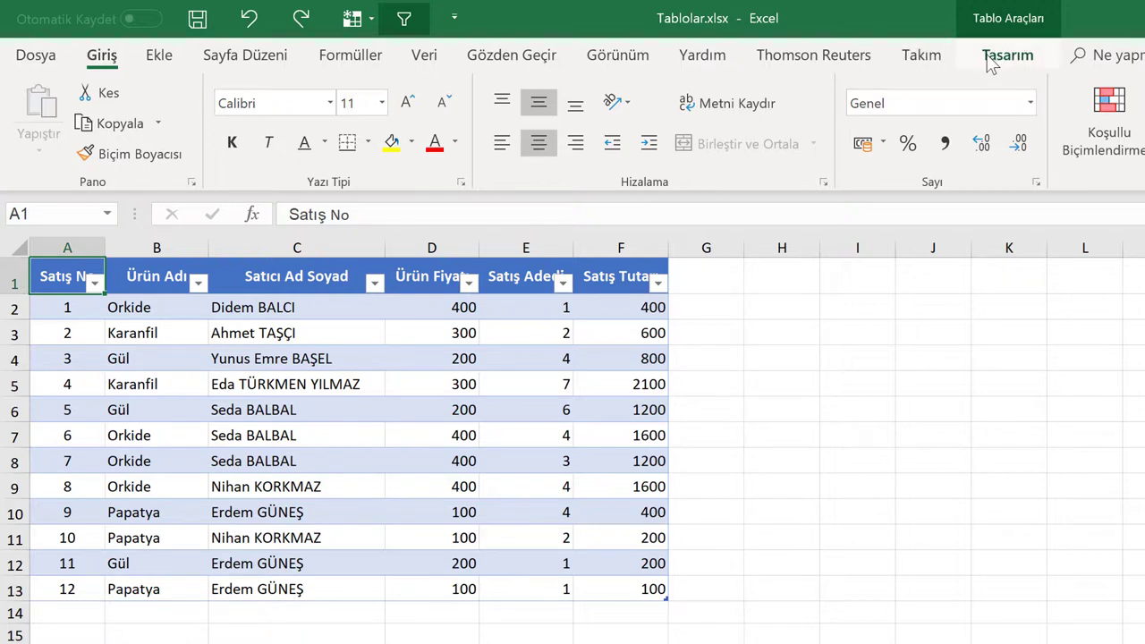
click(1001, 59)
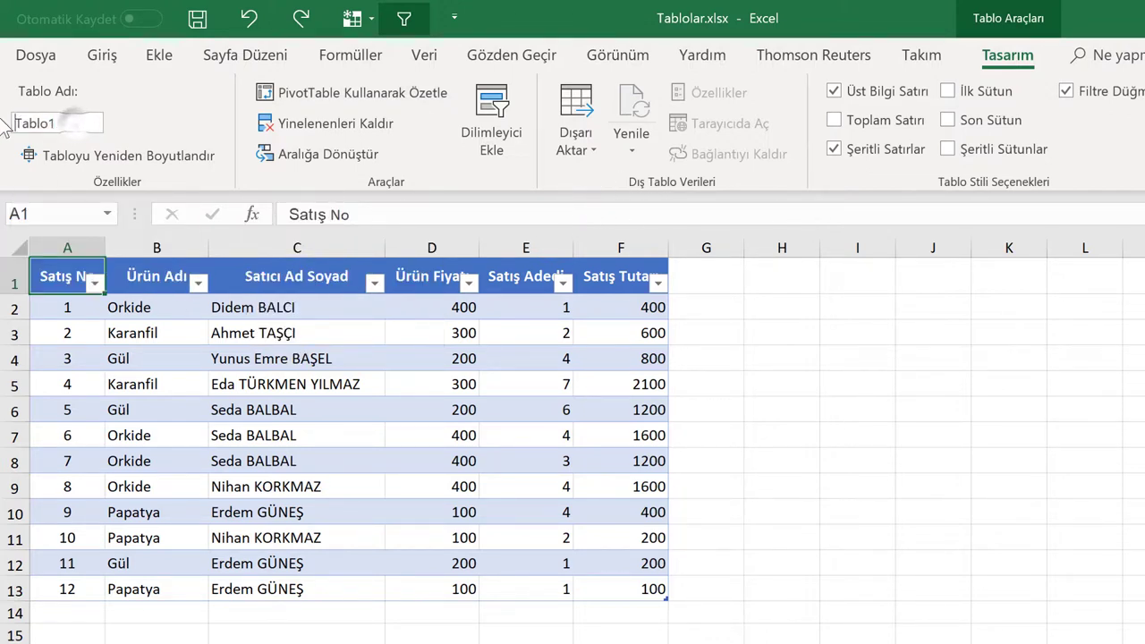
Replace Tablo1 with cicekSatislari in the Tablo Adı box and confirm.
click(76, 123)
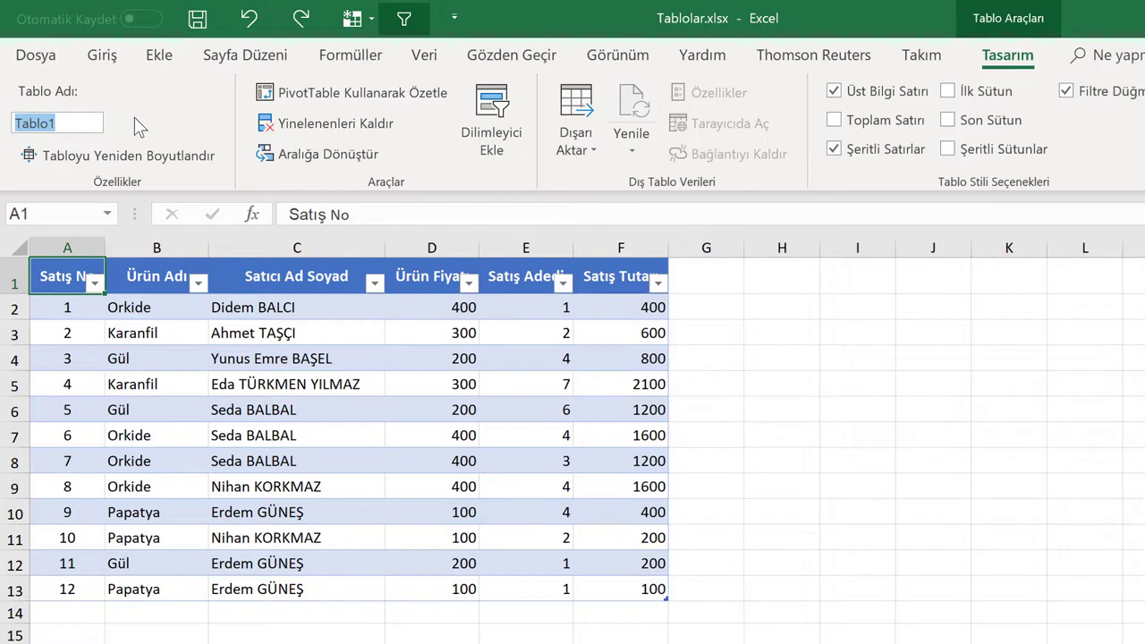
text(Ç)
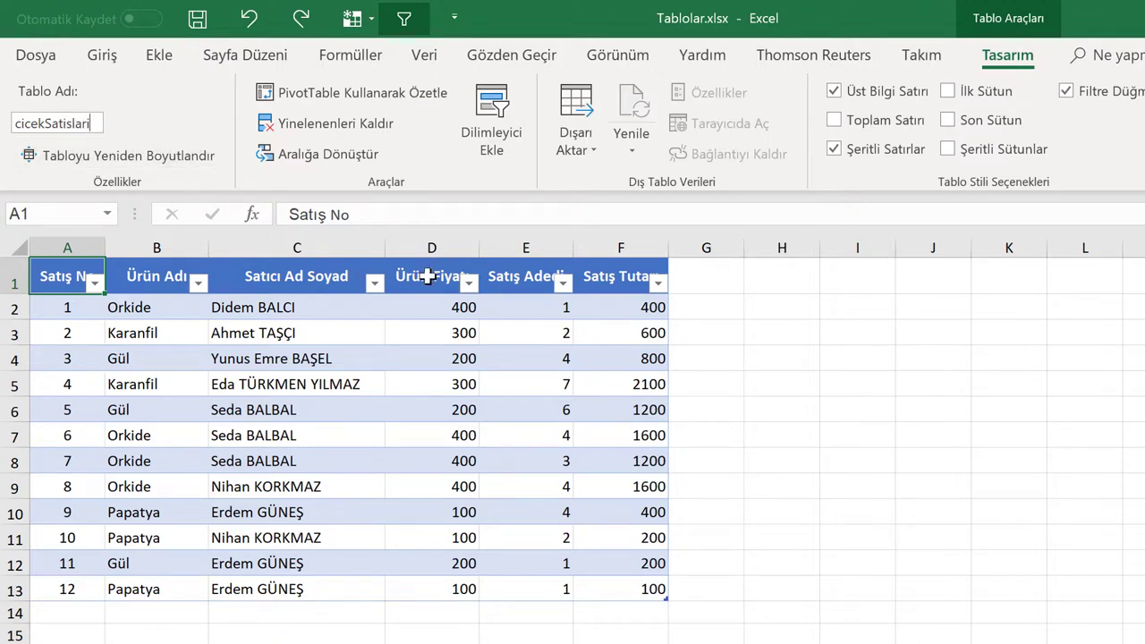
key(Return)
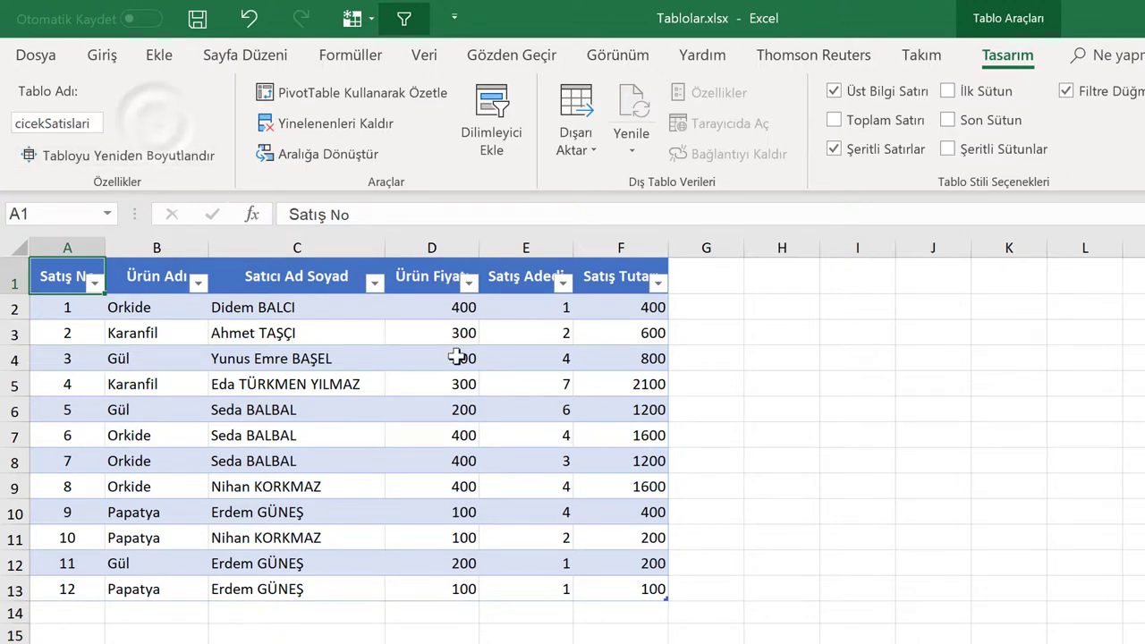
click(452, 357)
click(55, 290)
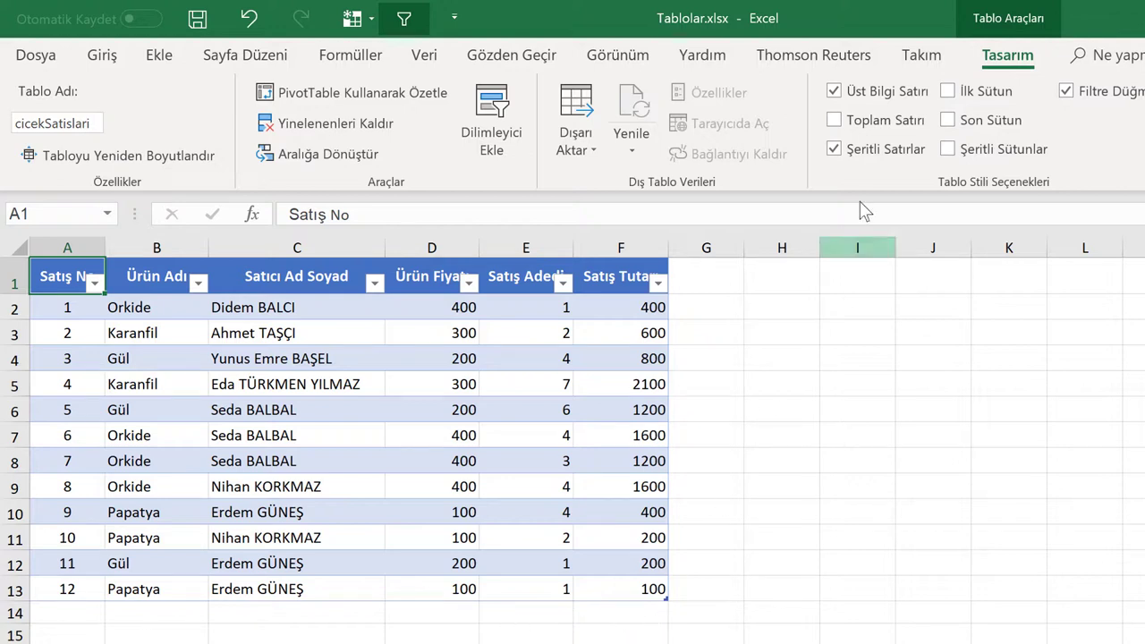
click(833, 121)
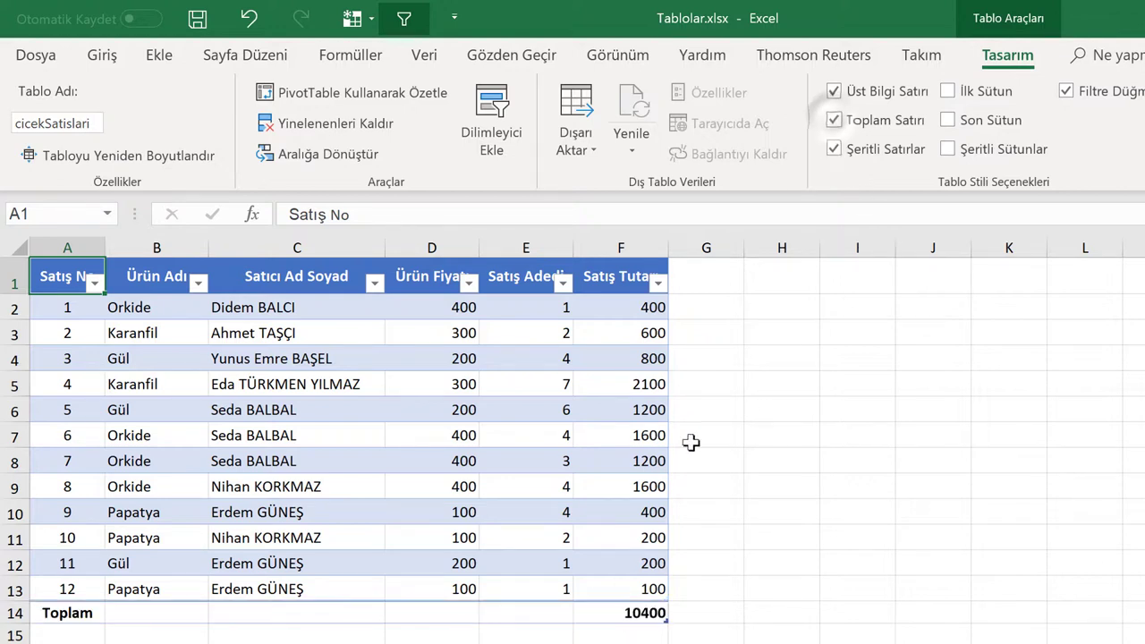
click(630, 614)
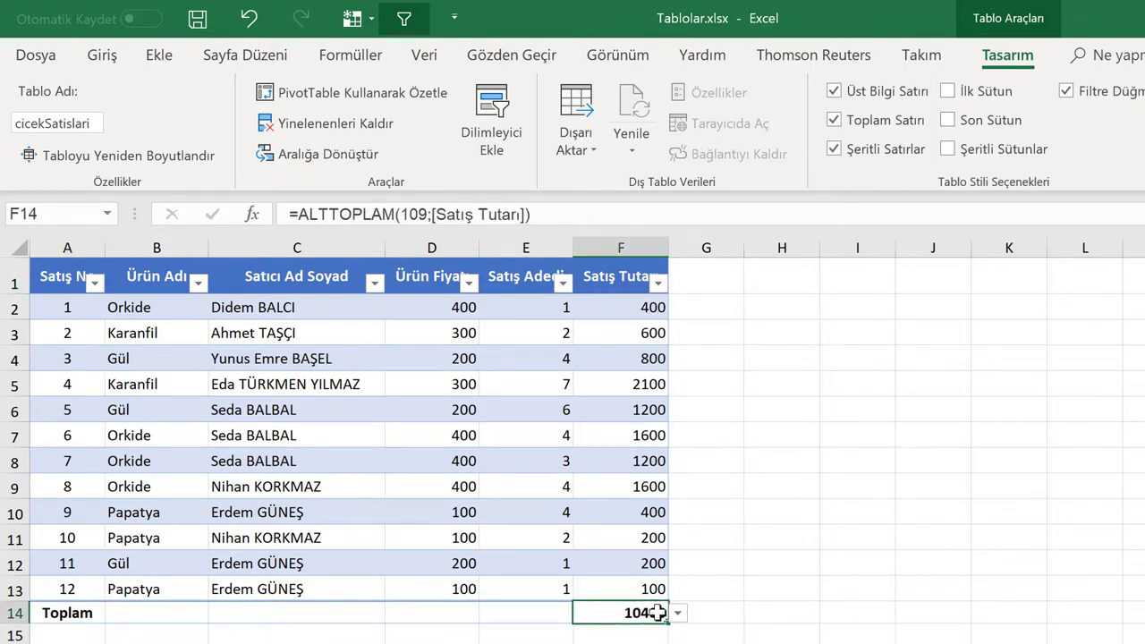
click(834, 121)
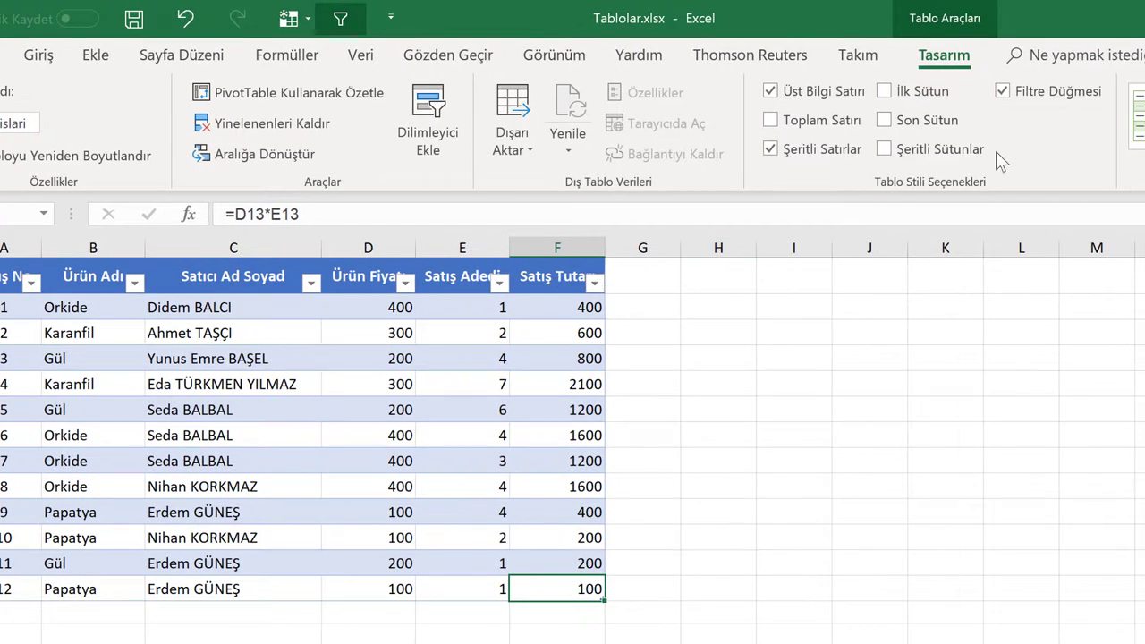
click(1003, 91)
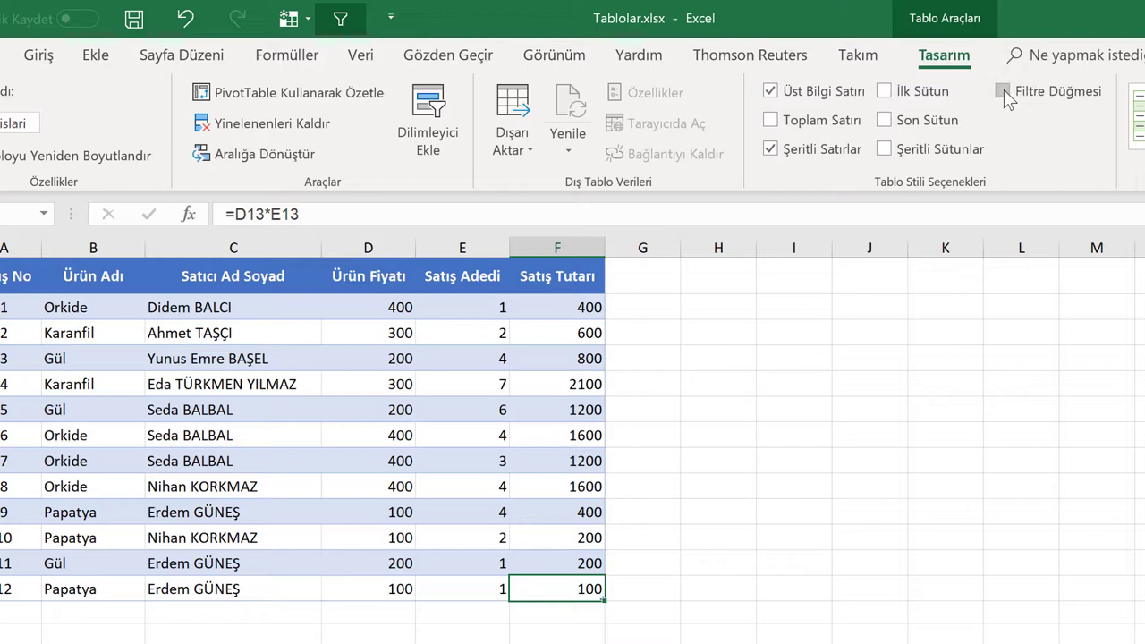
click(1003, 90)
click(884, 91)
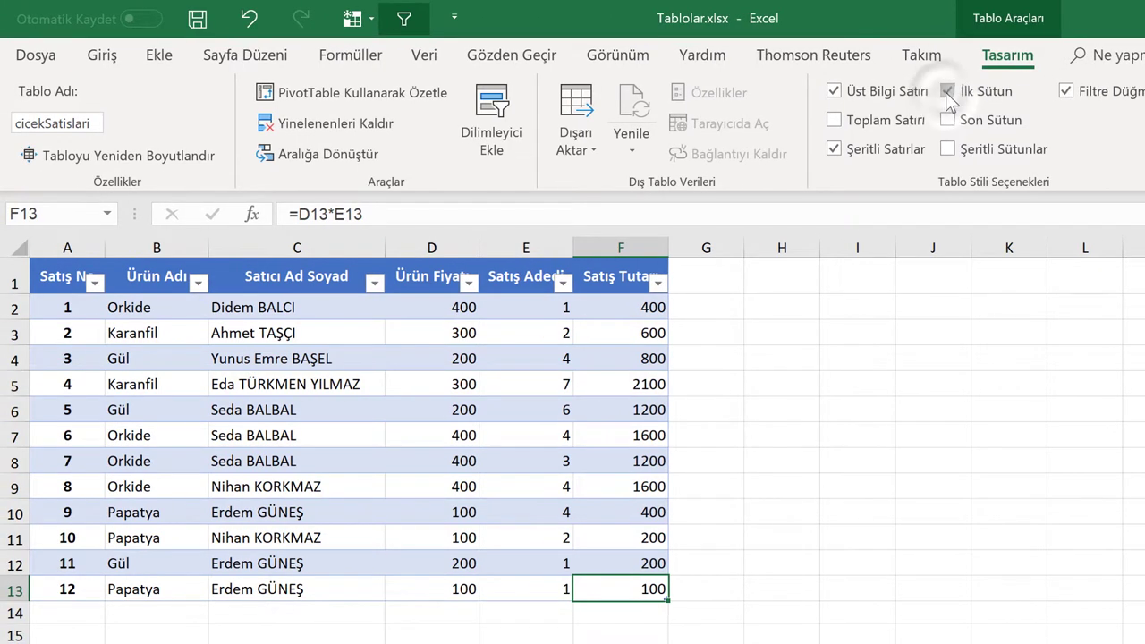
click(947, 91)
click(949, 121)
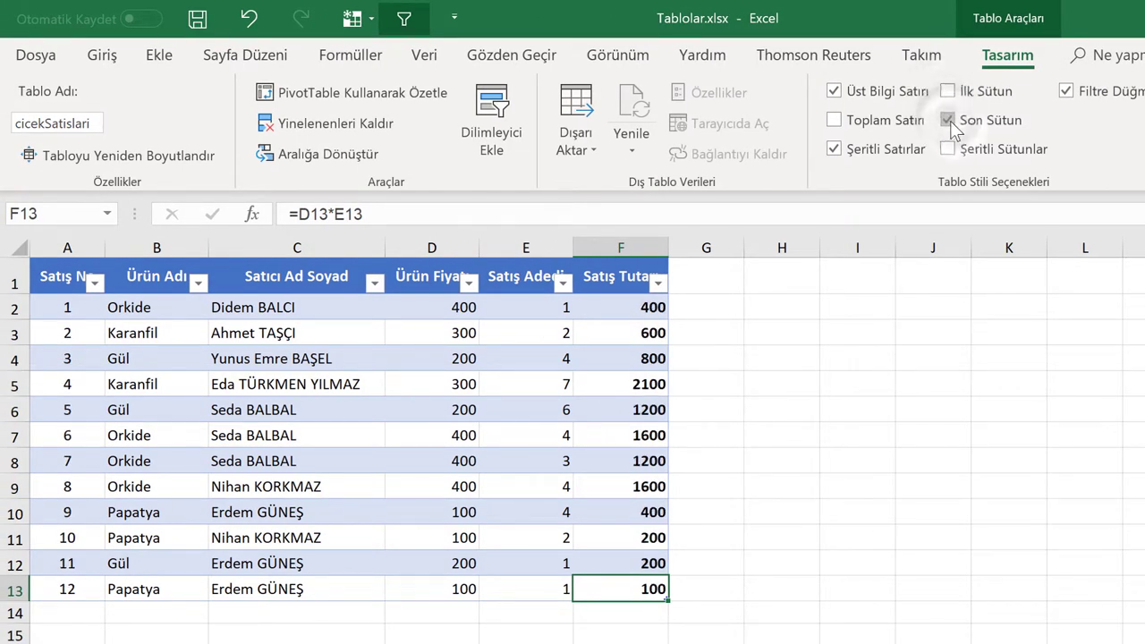
click(949, 121)
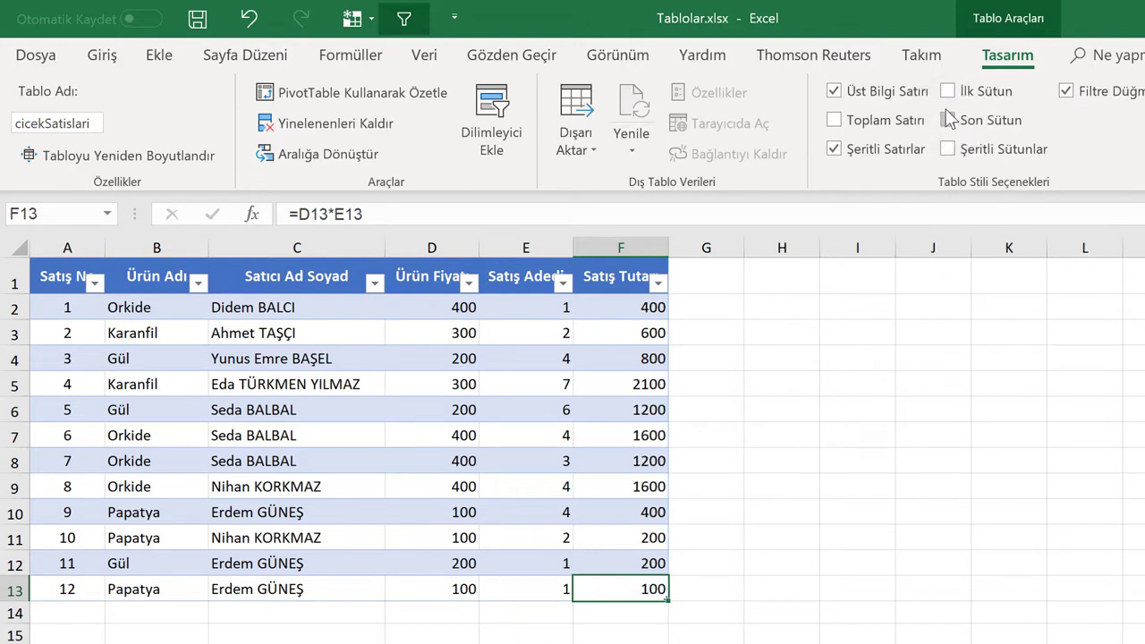
click(948, 150)
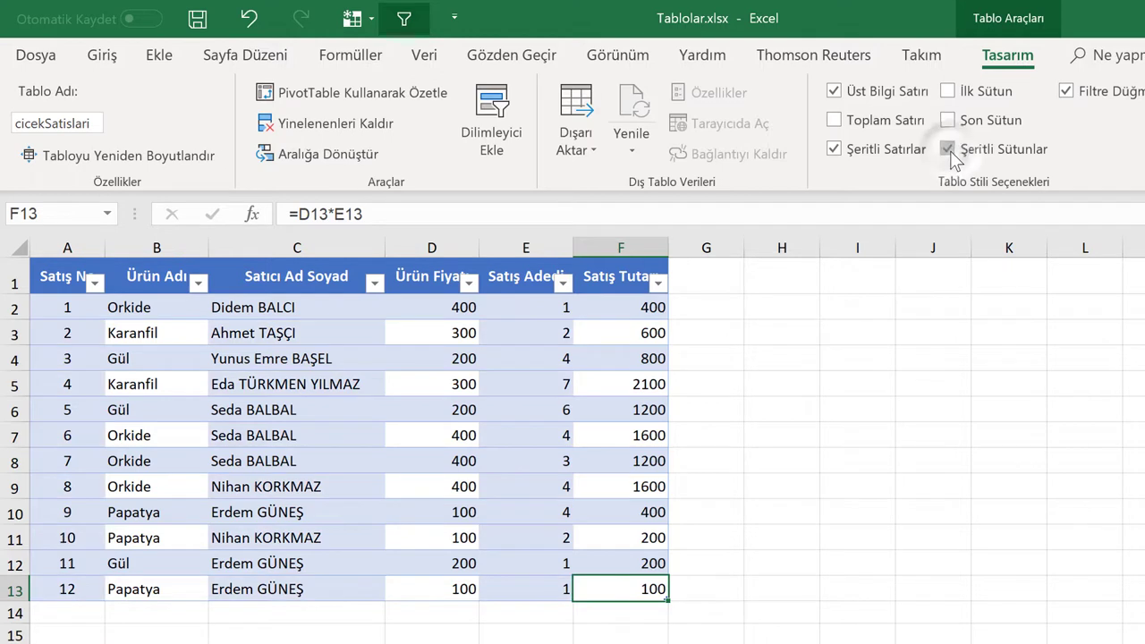
click(948, 150)
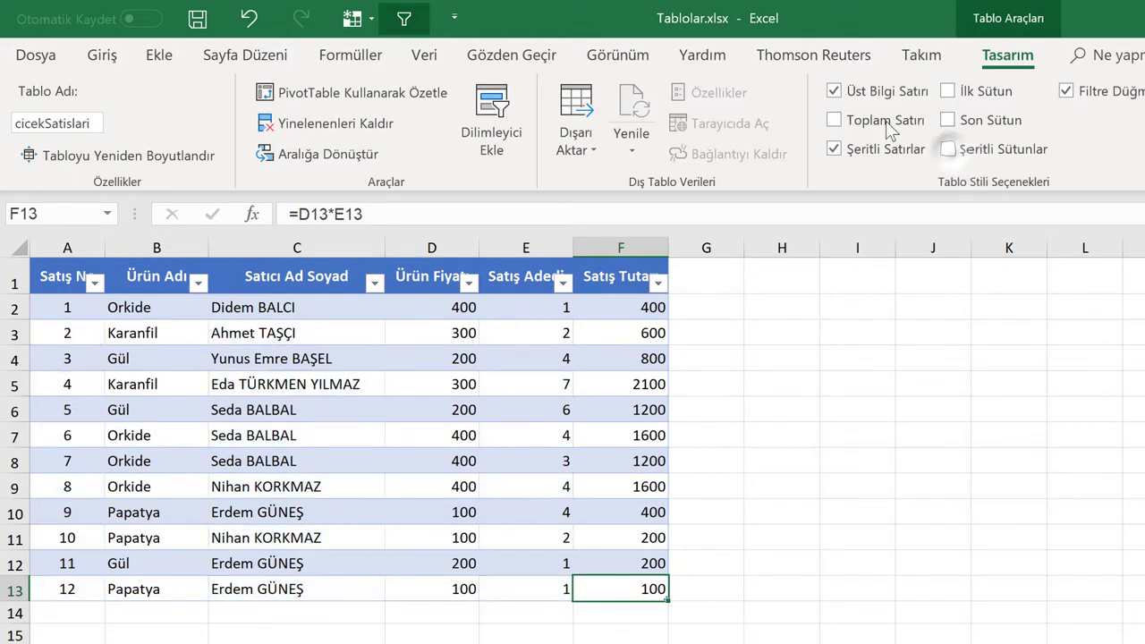
click(834, 90)
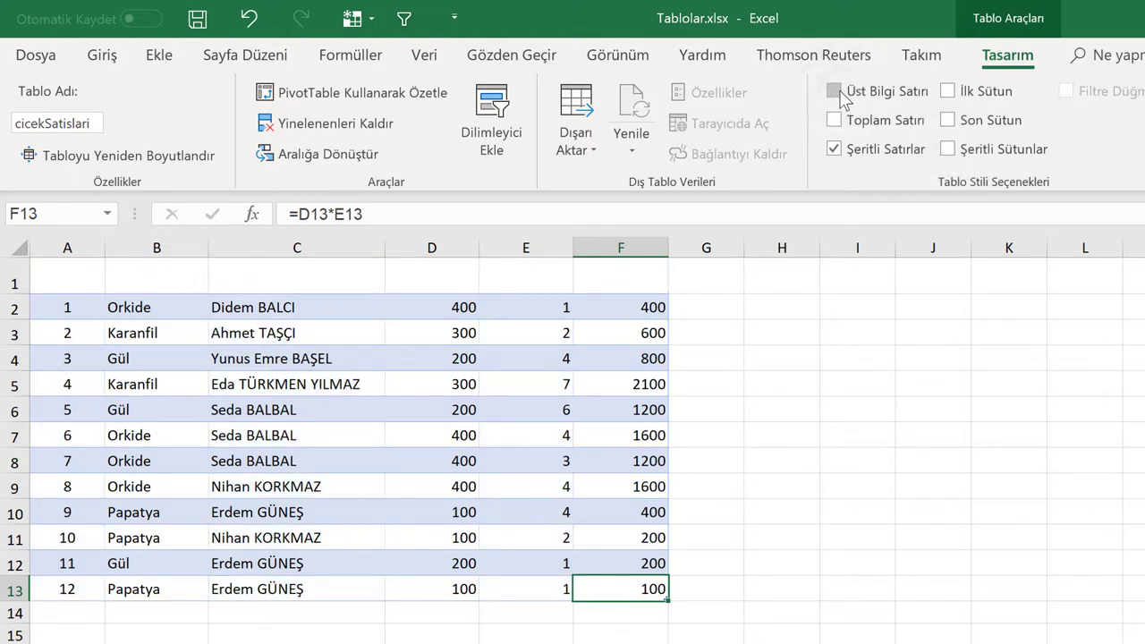
click(834, 149)
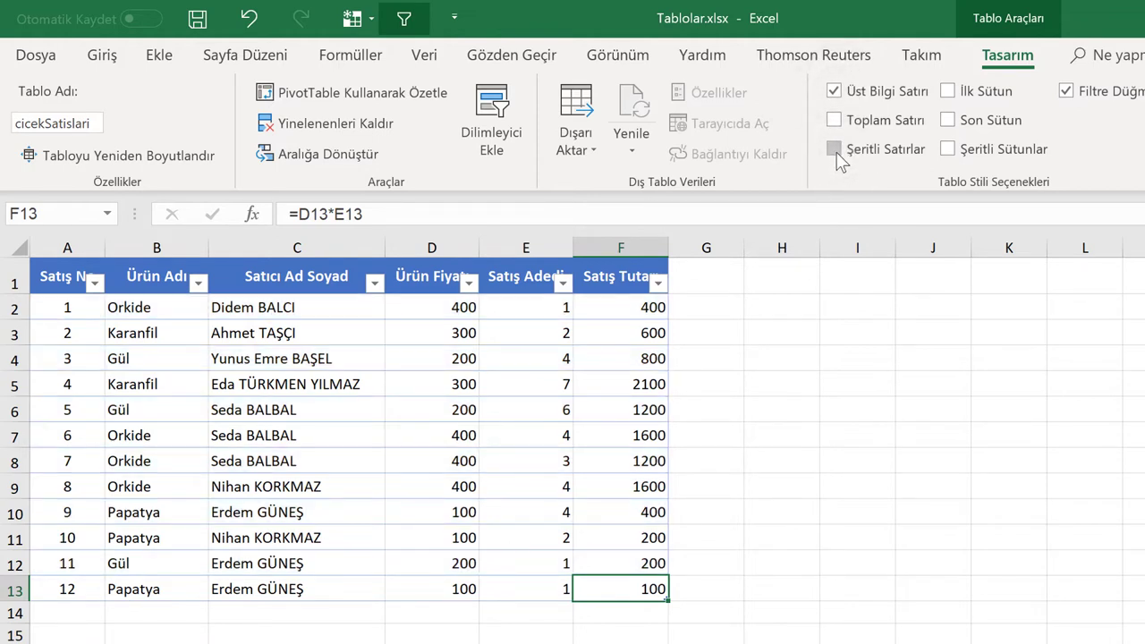
click(834, 149)
Restore banded rows and apply the green Tablo Stili Orta 7 style to cicekSatislari.
click(506, 384)
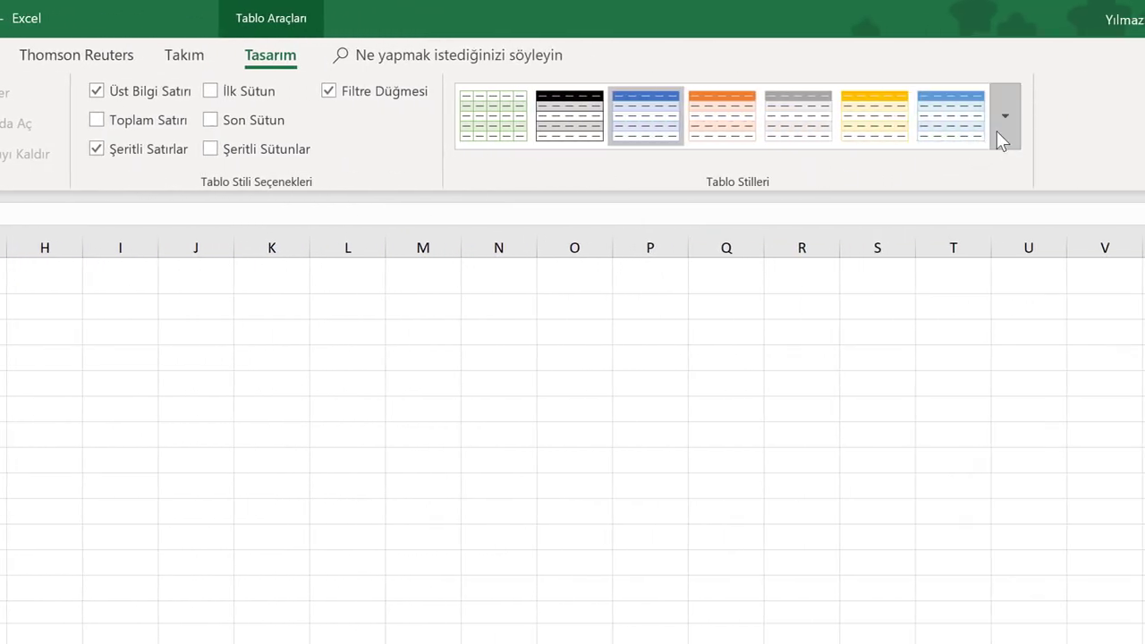
click(1003, 126)
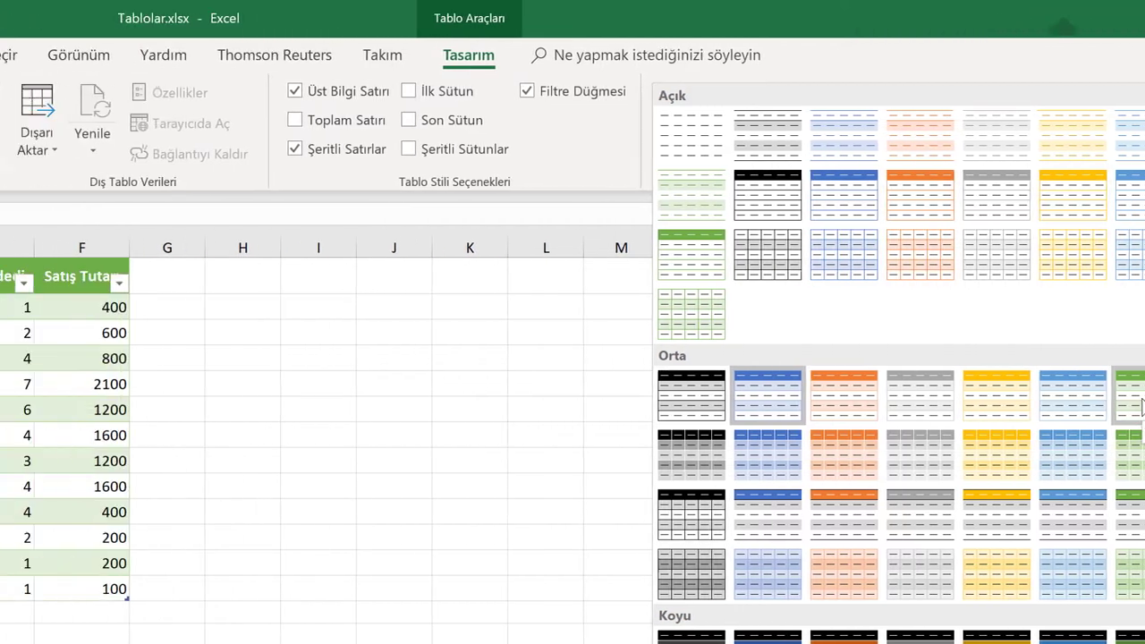
click(949, 407)
click(301, 383)
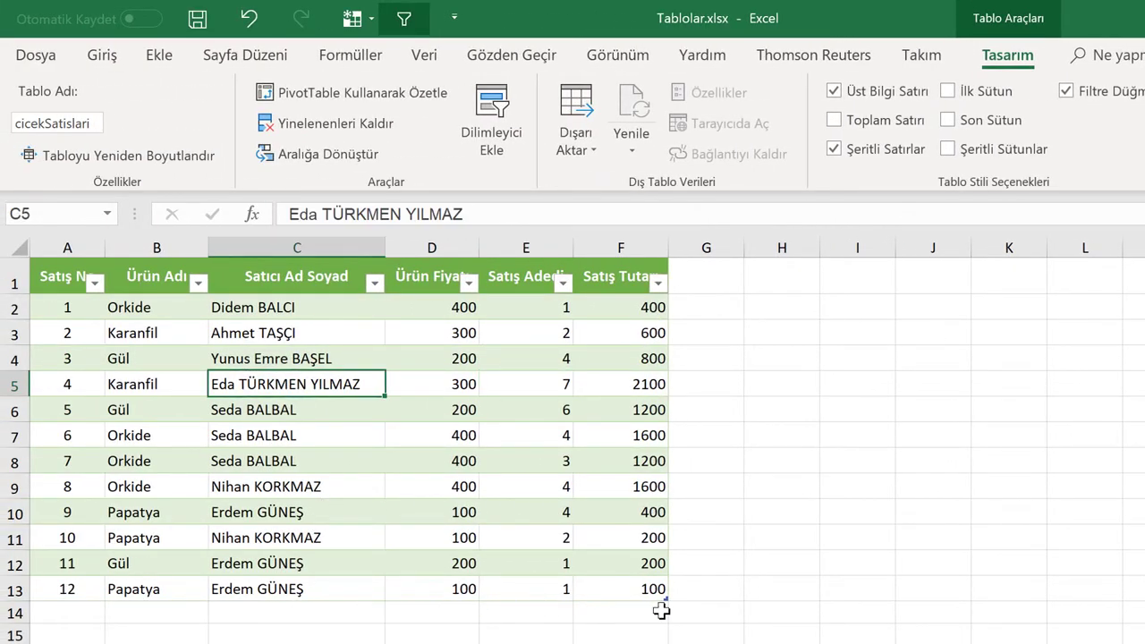
click(718, 280)
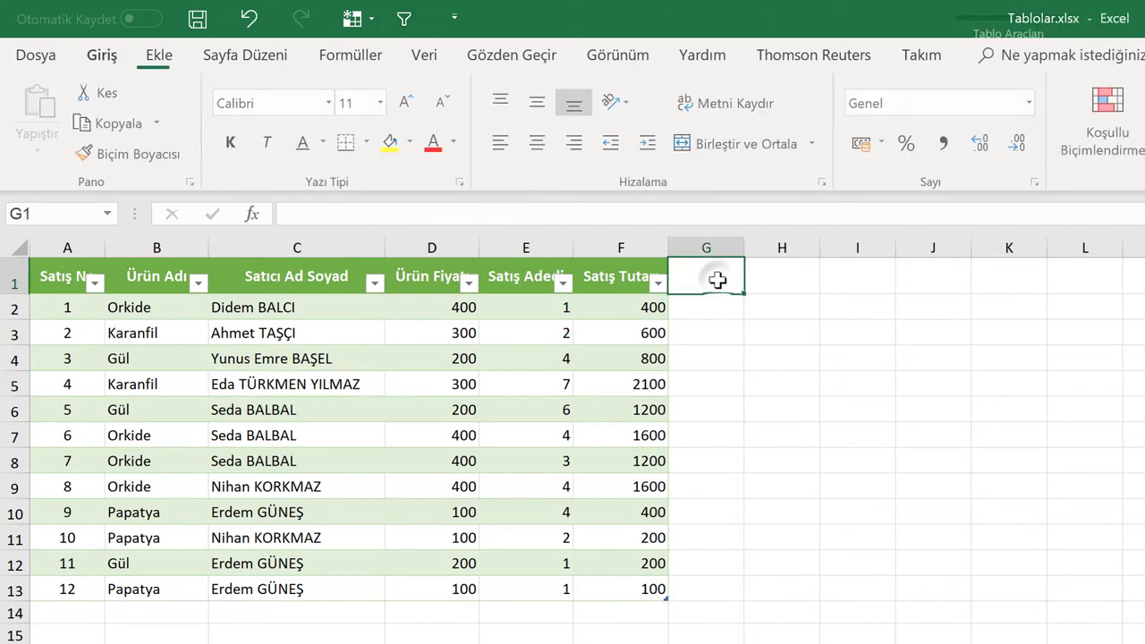